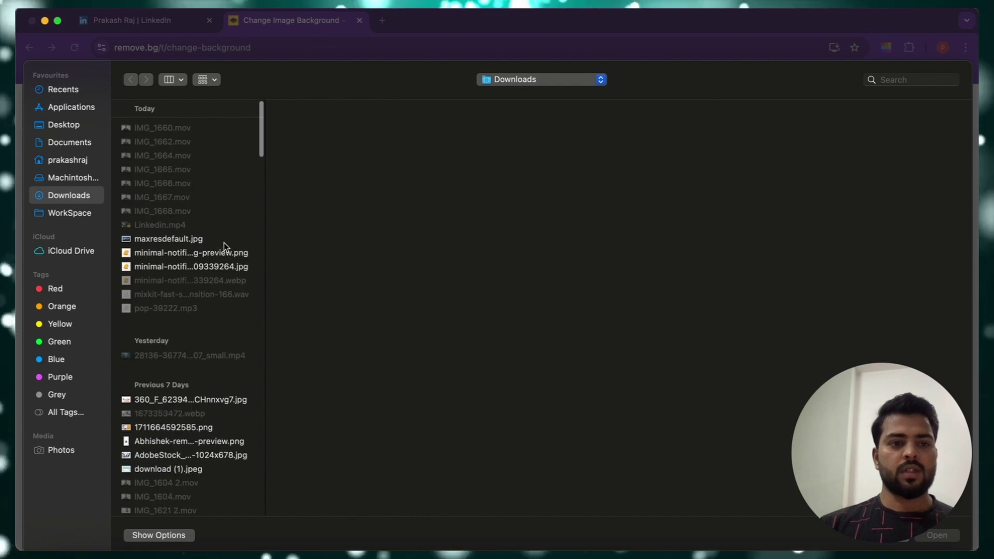
Step: Upload IMG_1656.jpg from the Downloads folder as the foreground image for the background change
scroll(223, 242, down, 10)
scroll(223, 242, down, 10)
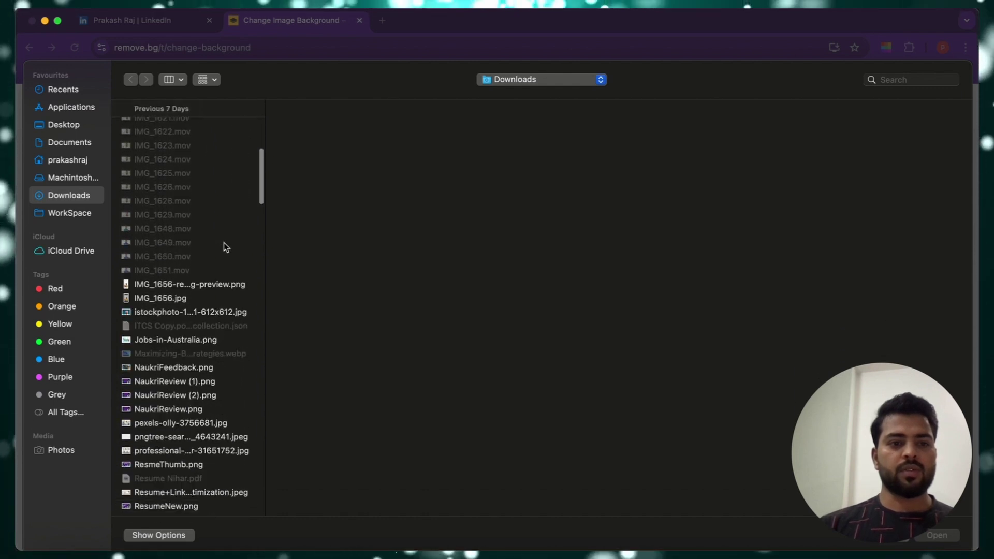
scroll(224, 246, up, 1)
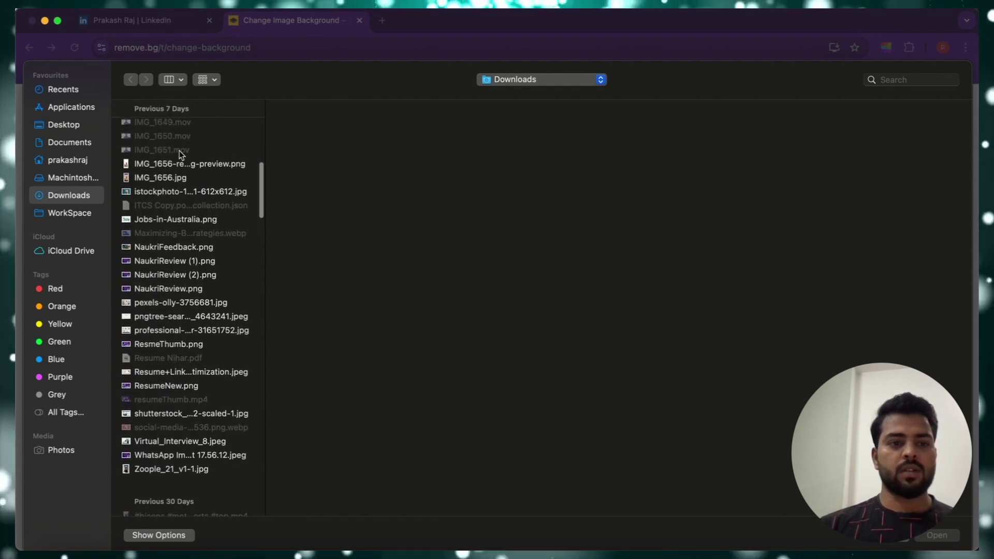
click(176, 177)
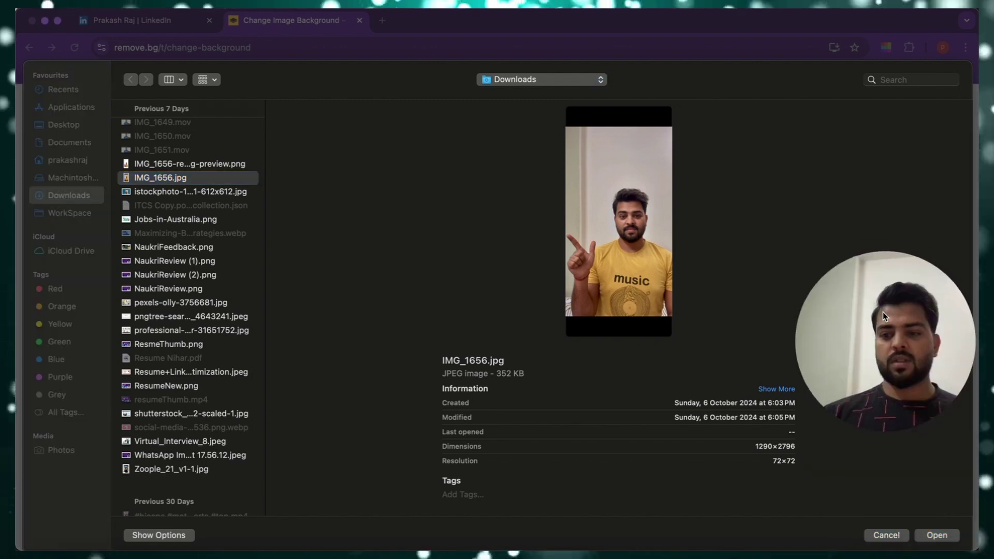
click(925, 538)
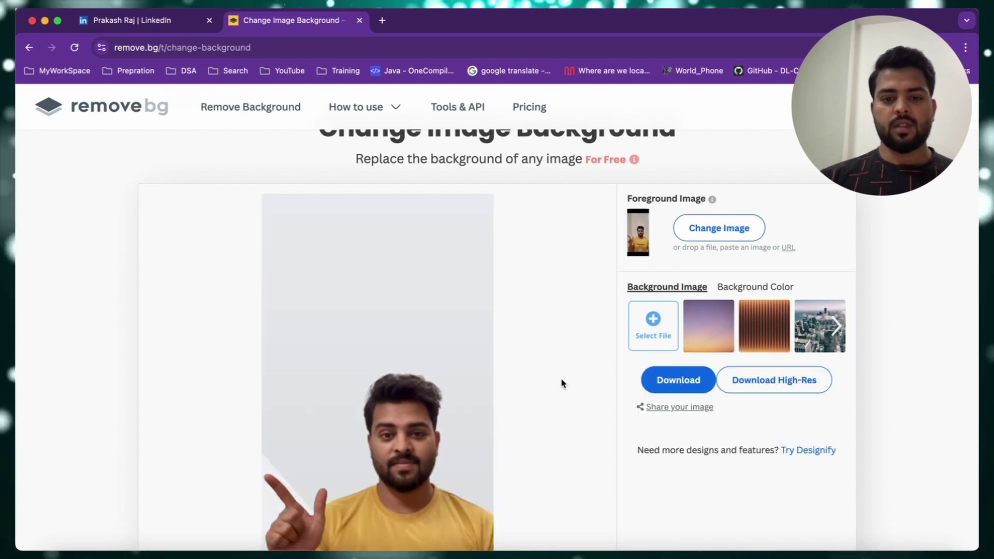
Step: Replace the photo's background with the turquoise and pink blurred-lights preset and download the result in standard resolution
scroll(563, 384, down, 3)
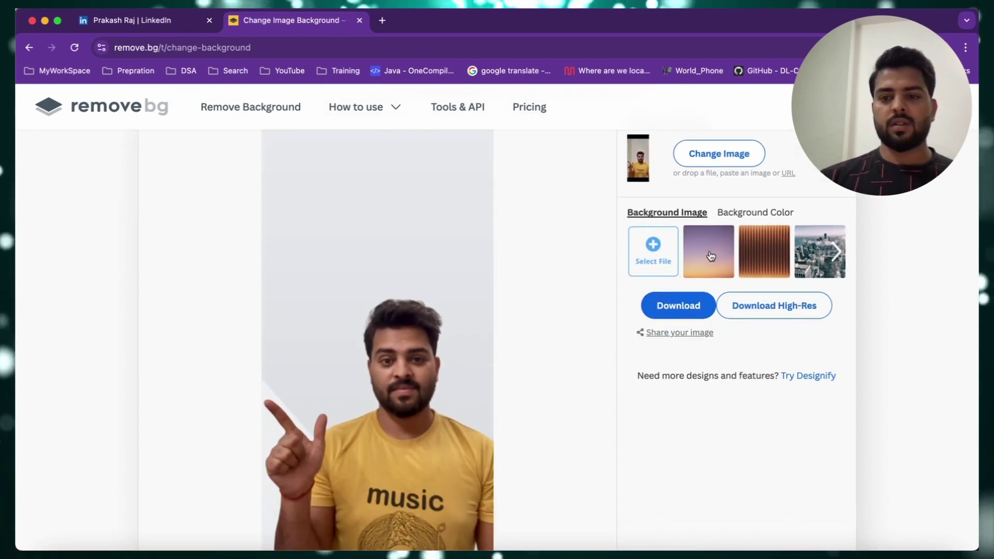
click(835, 252)
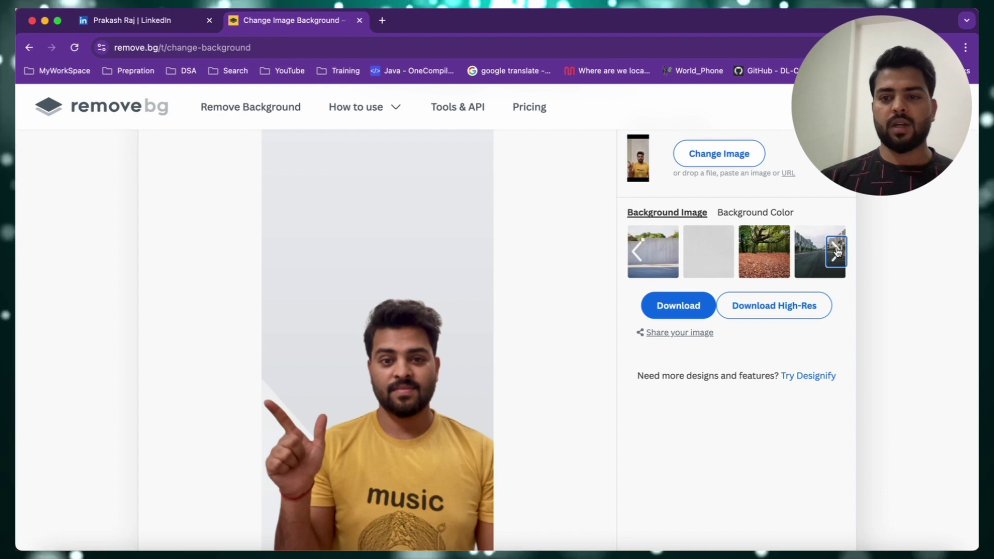
click(836, 251)
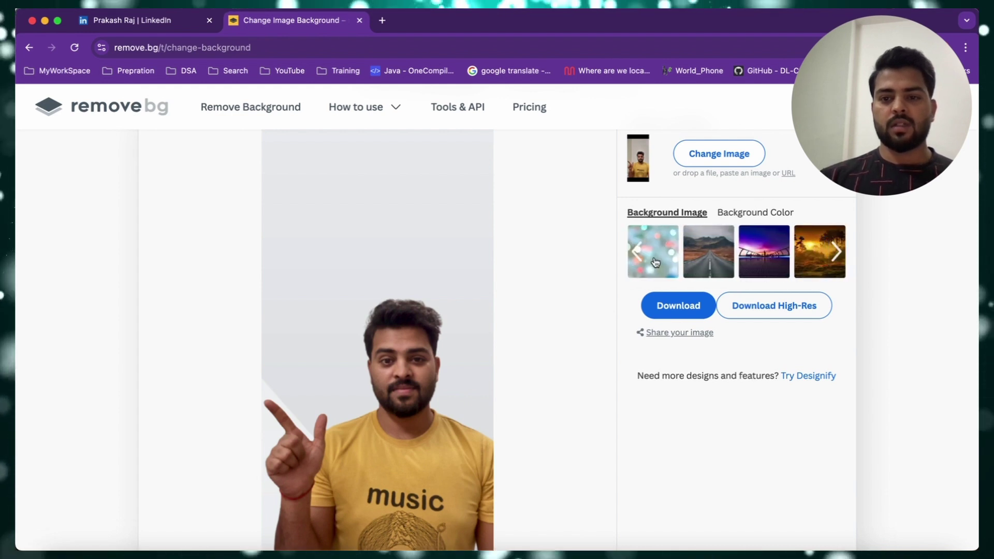
click(655, 262)
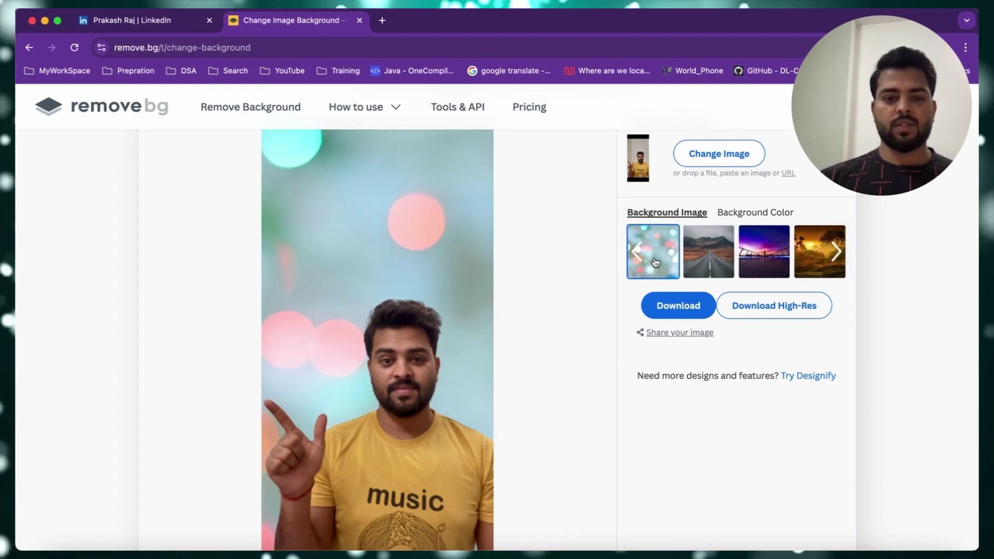
scroll(656, 261, down, 2)
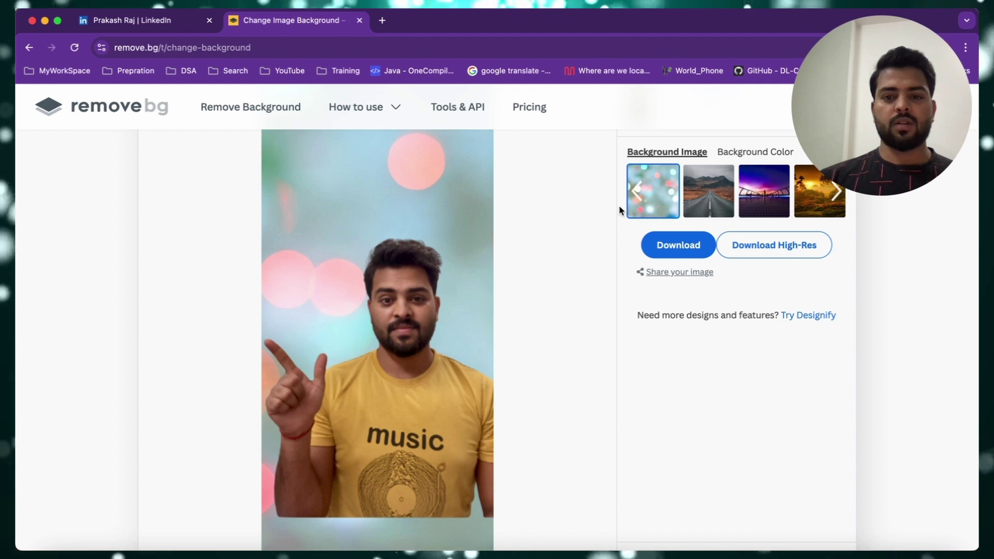
click(690, 247)
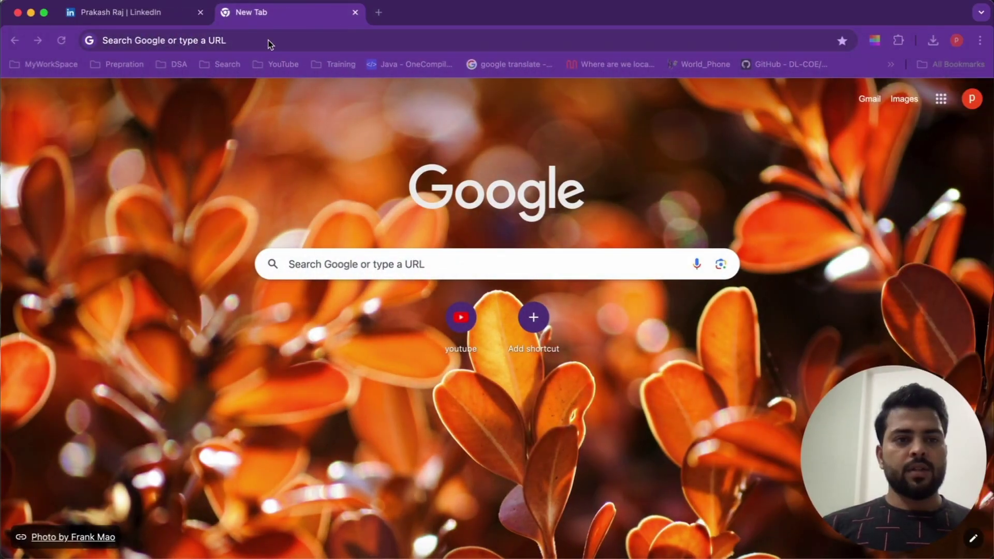
click(268, 40)
text(https://www.canva.com/linkedin-banners/templates/)
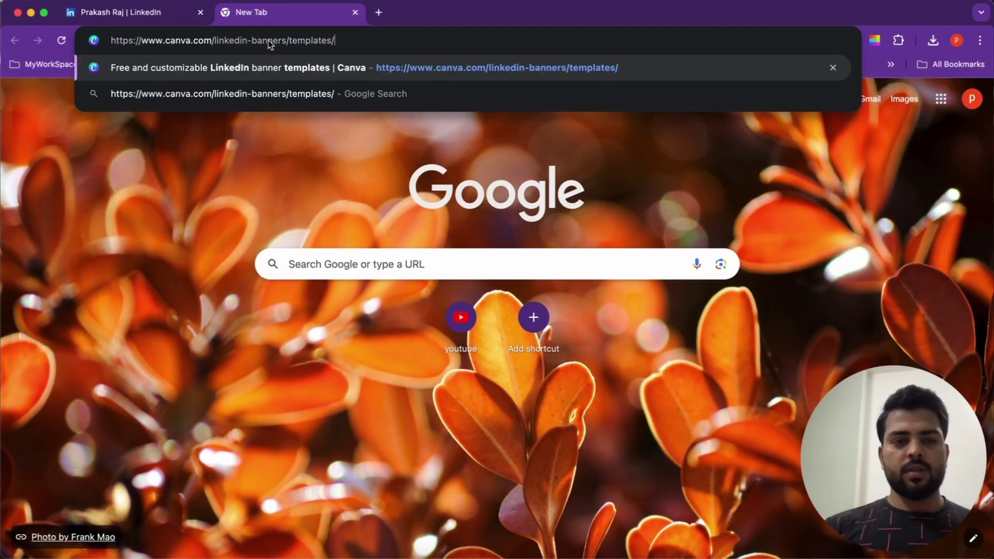
key(Return)
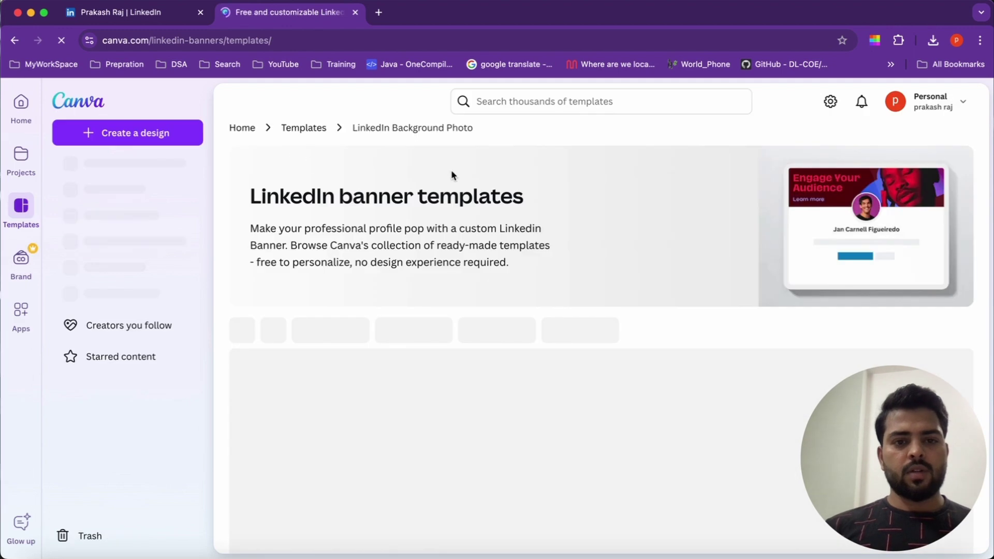
Step: Choose the Blue Modern Corporate Staff Profile LinkedIn Banner template and open it for customising in the browser instead of the desktop app
scroll(472, 356, down, 3)
scroll(472, 355, down, 5)
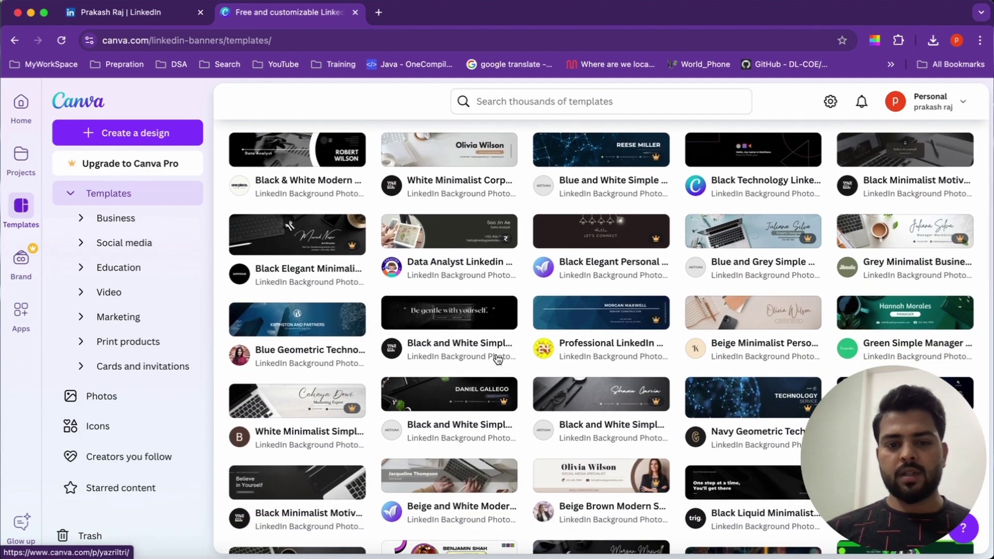
scroll(472, 356, down, 2)
scroll(472, 356, up, 5)
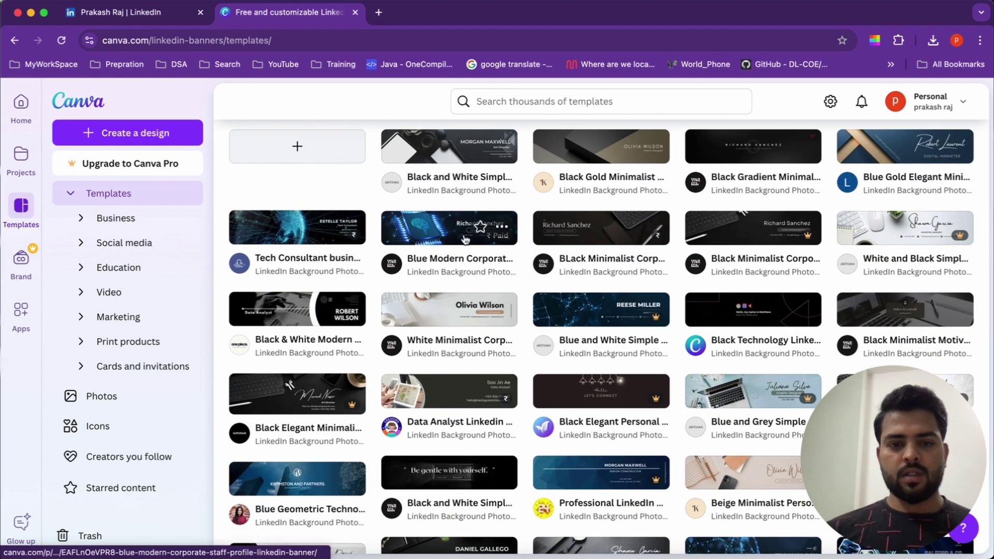
click(465, 239)
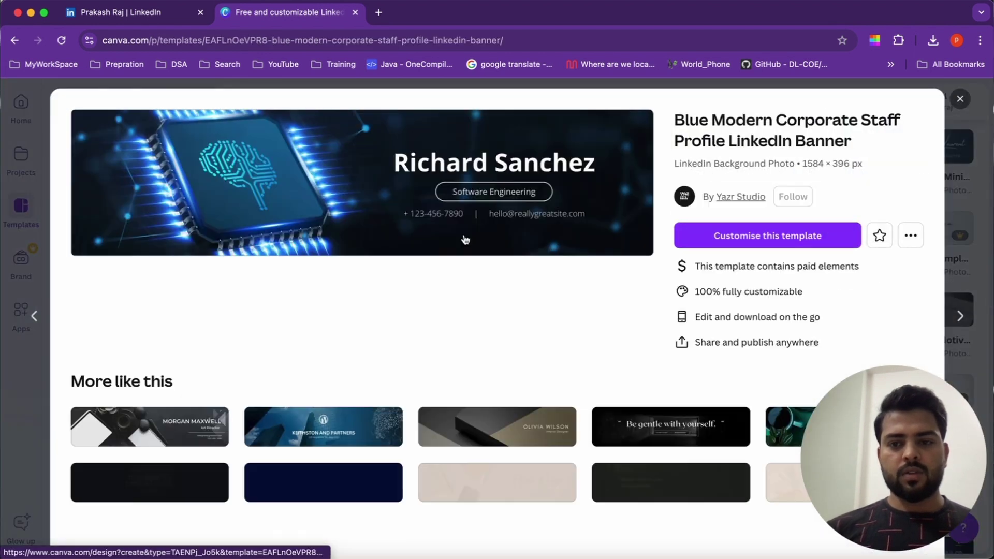
click(776, 240)
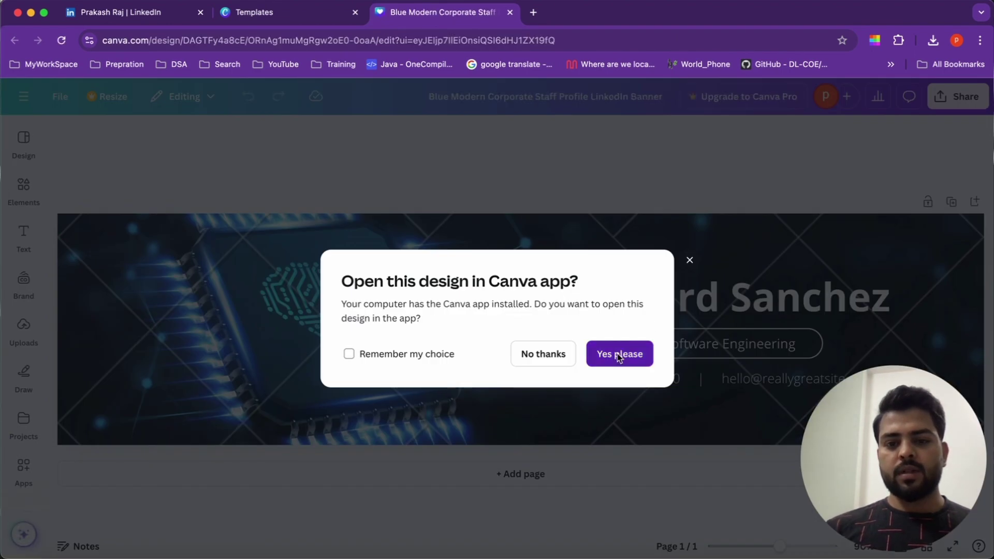
click(617, 354)
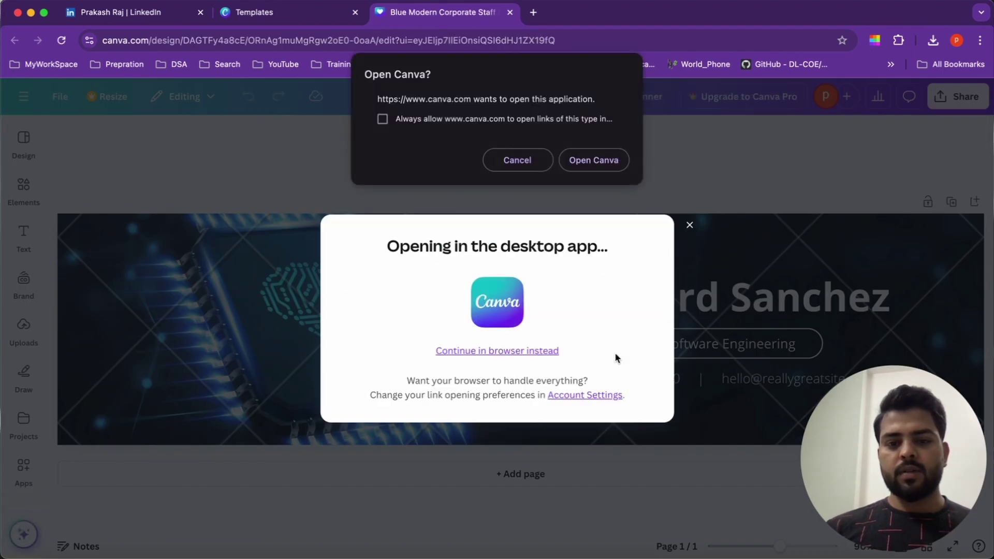
click(518, 160)
click(549, 352)
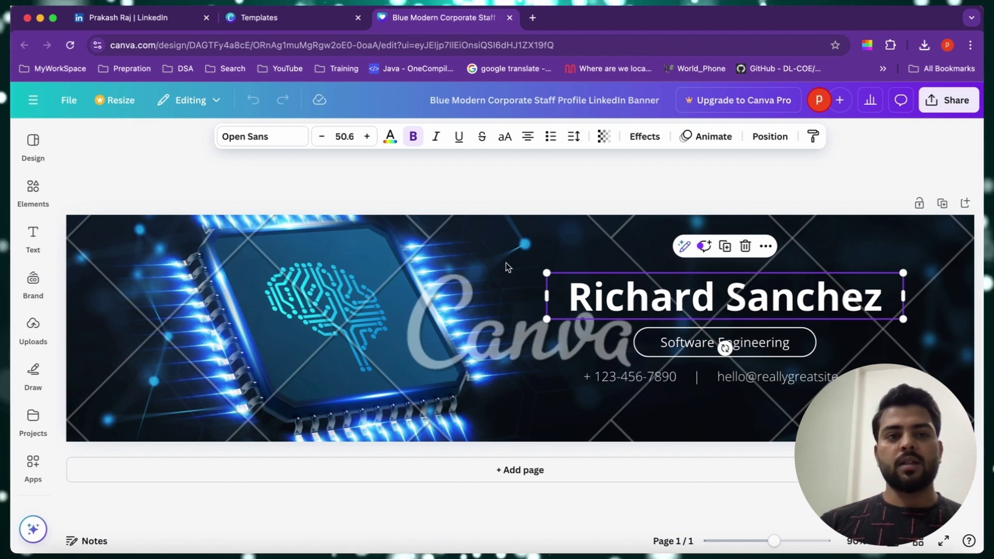
Step: Look at the current banner on the LinkedIn profile and return to the Blue Modern banner design in Canva
click(127, 19)
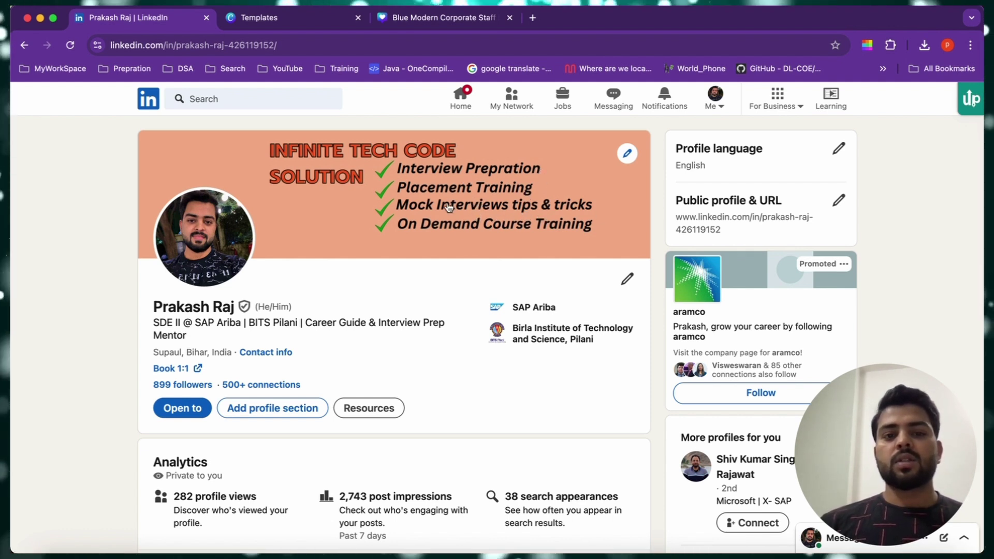
click(439, 19)
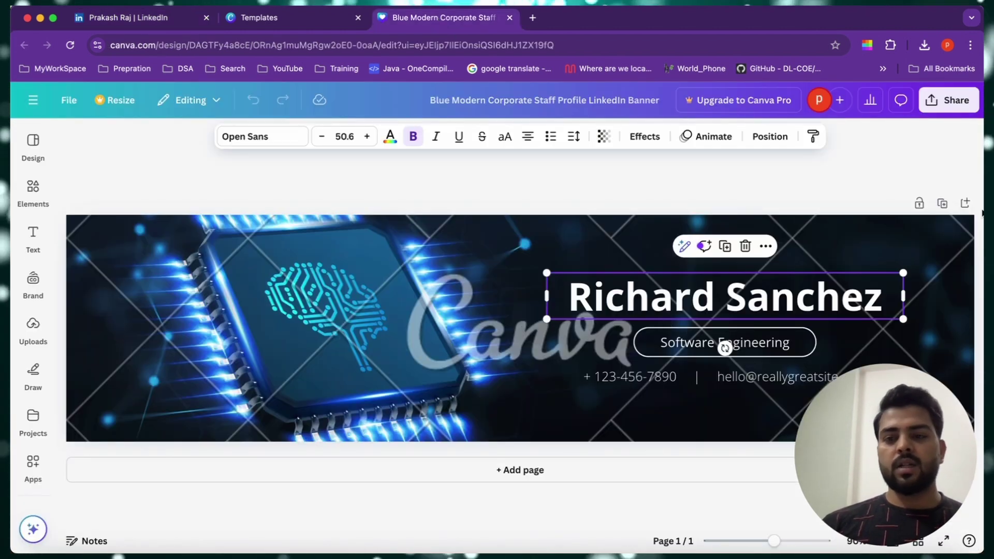
Step: Try to download the Blue Modern banner design as a PNG at size 1, and close the download options
click(943, 101)
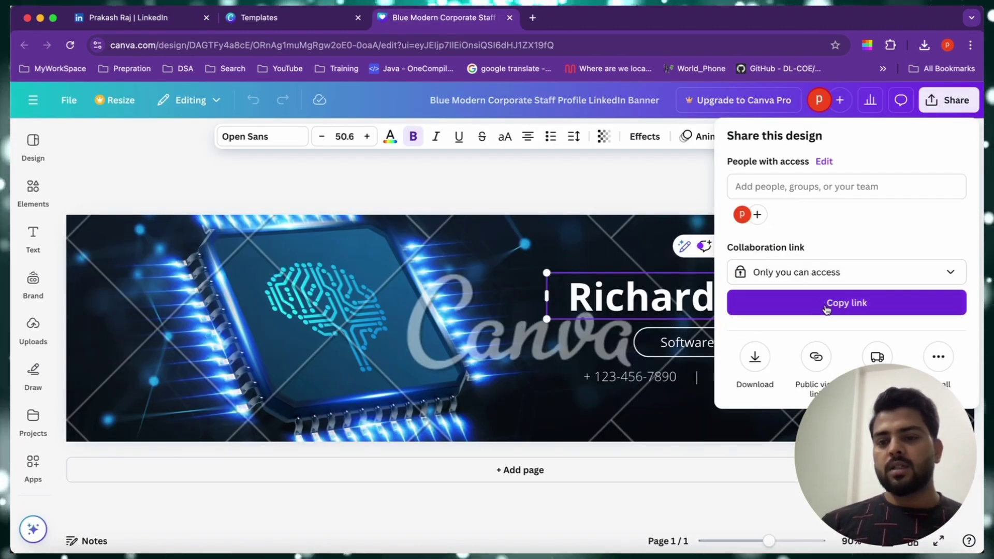
click(756, 369)
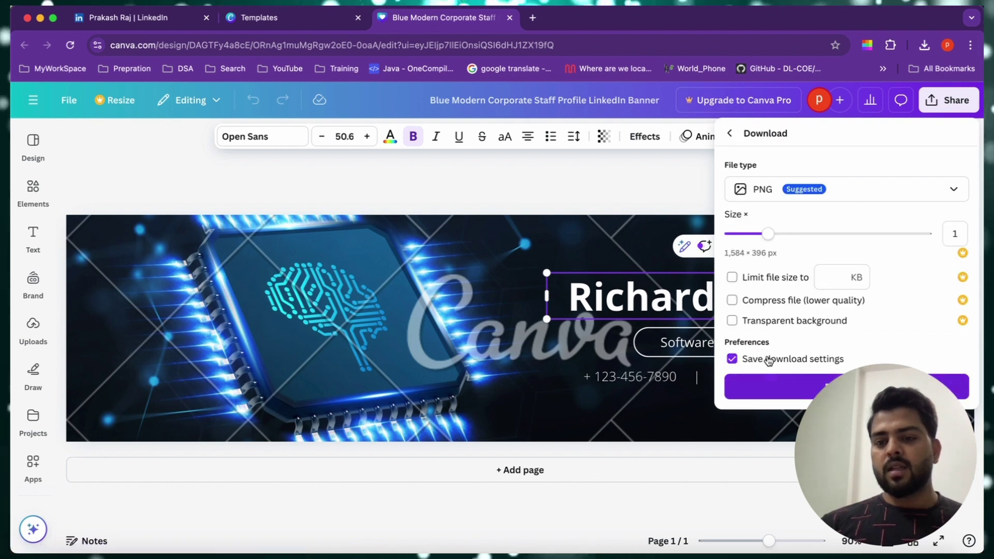
click(757, 393)
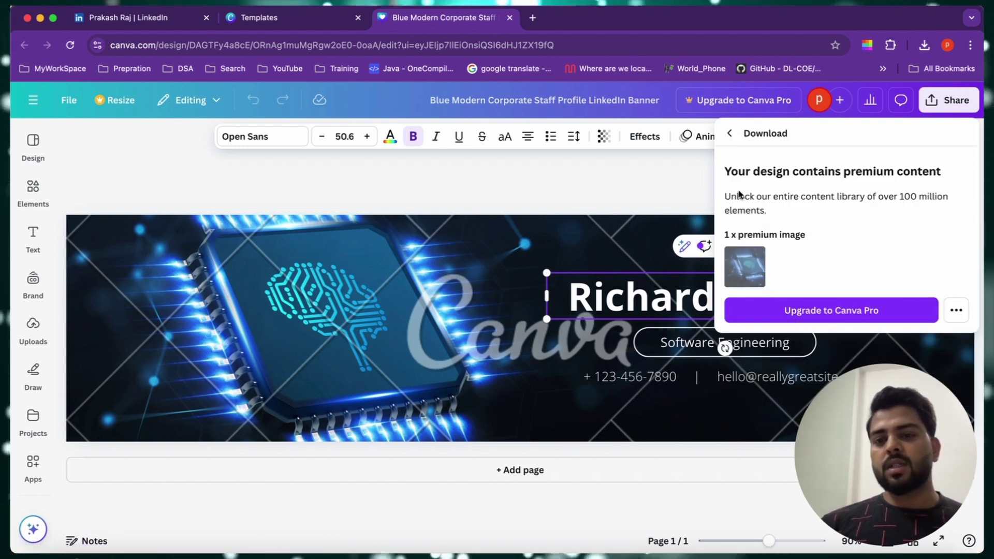
click(730, 136)
click(656, 184)
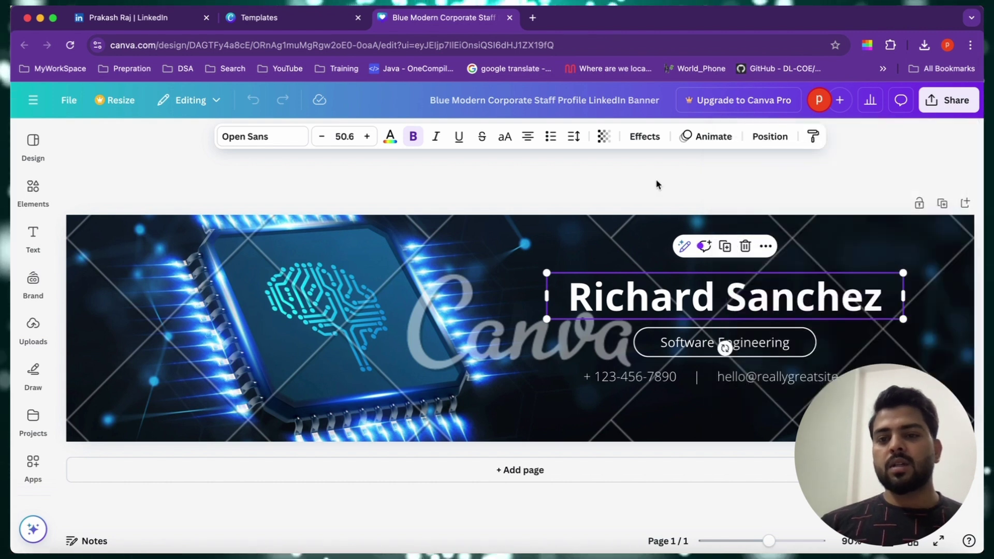
Step: Return to the banner templates and open the White Minimalist Corporate Personal Profile LinkedIn Banner for customising in the browser
click(304, 23)
key(Escape)
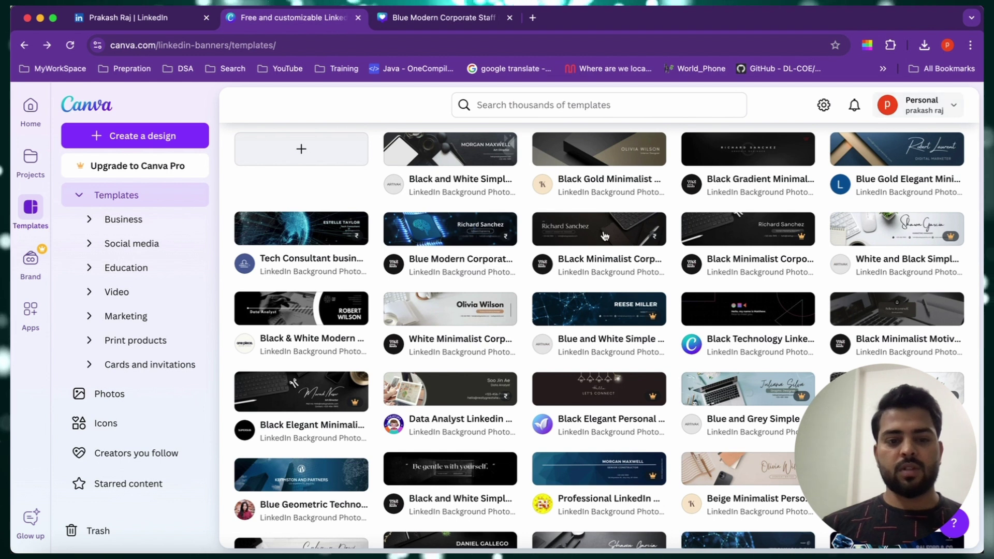
scroll(605, 237, down, 2)
scroll(598, 350, up, 2)
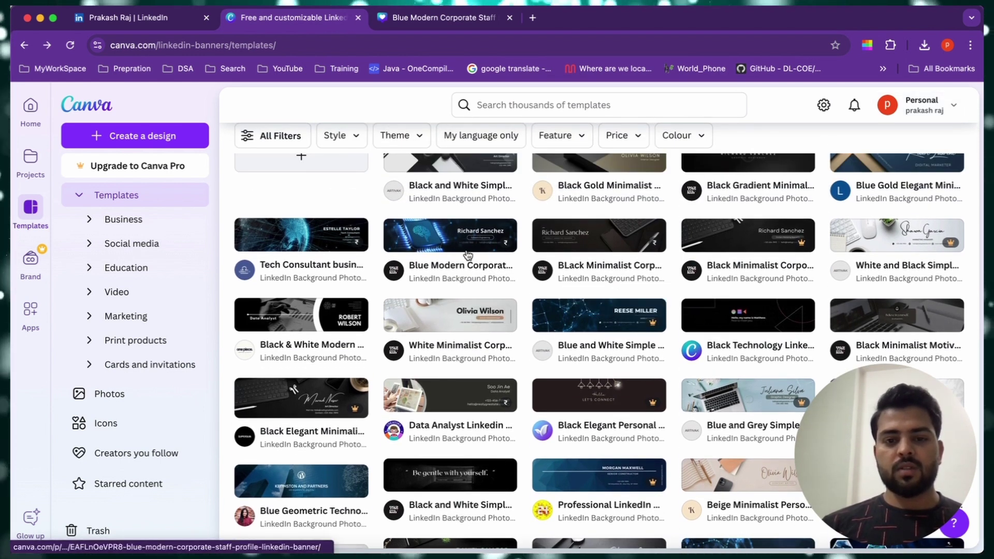
click(463, 323)
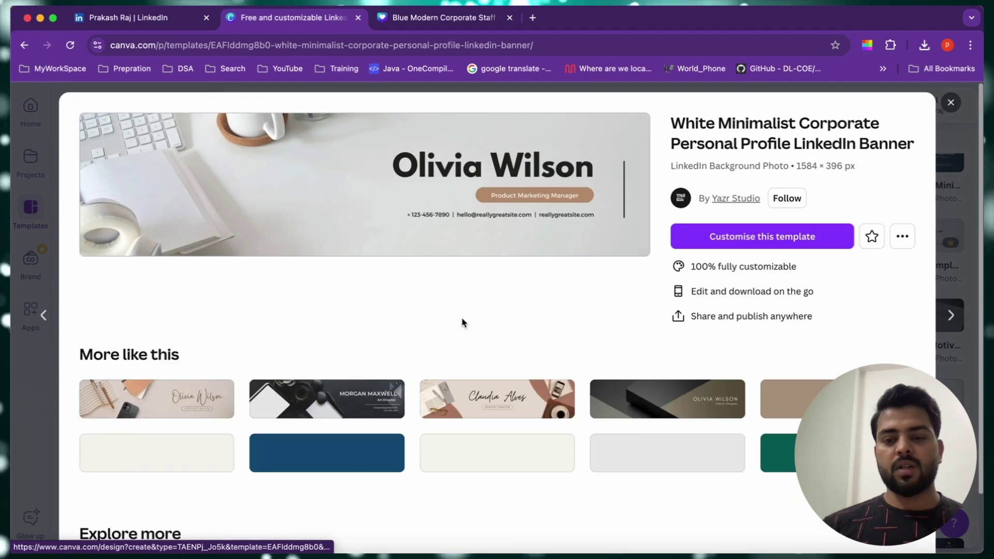
click(794, 240)
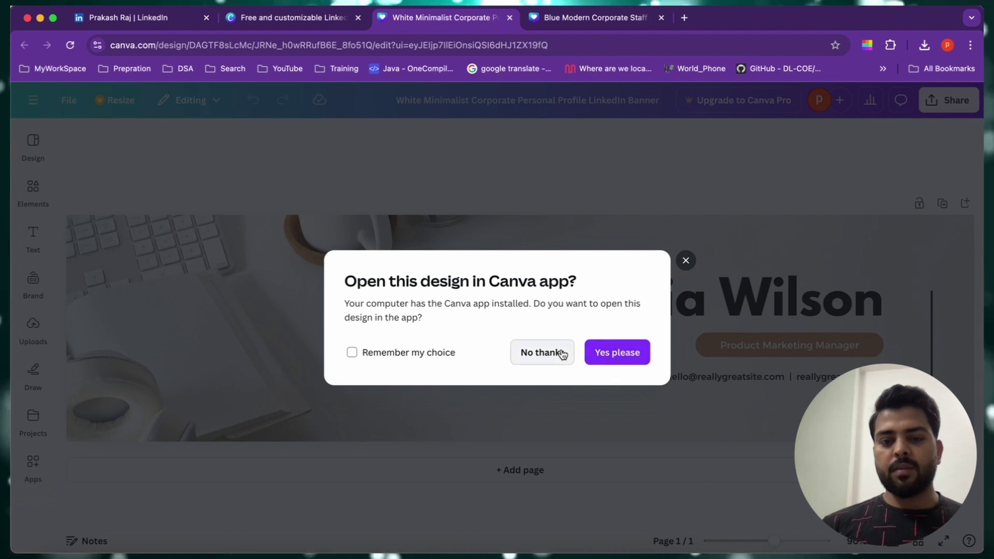
click(563, 355)
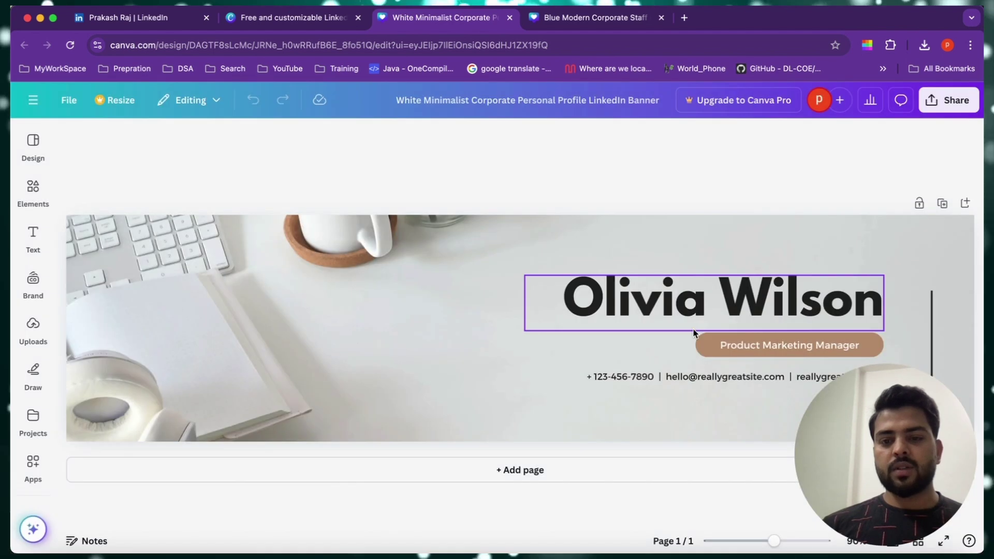
Step: Download the White Minimalist banner design as a PNG at size 1 (1,584 × 396 px)
click(950, 105)
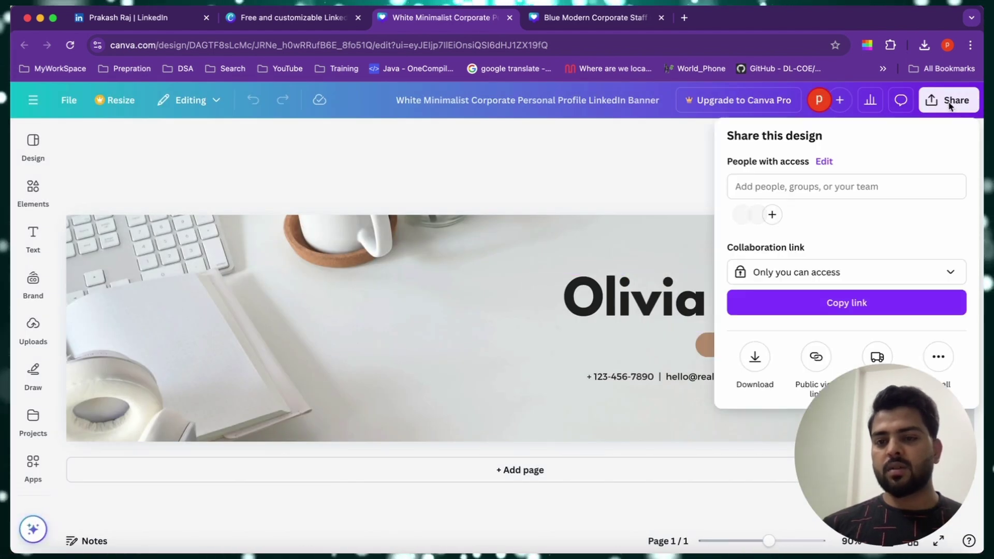
click(763, 359)
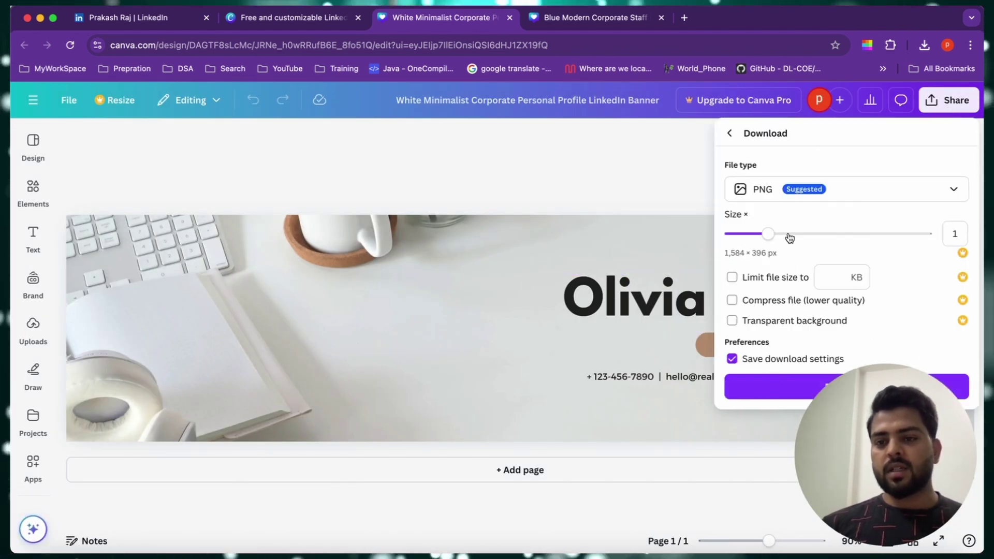
click(759, 386)
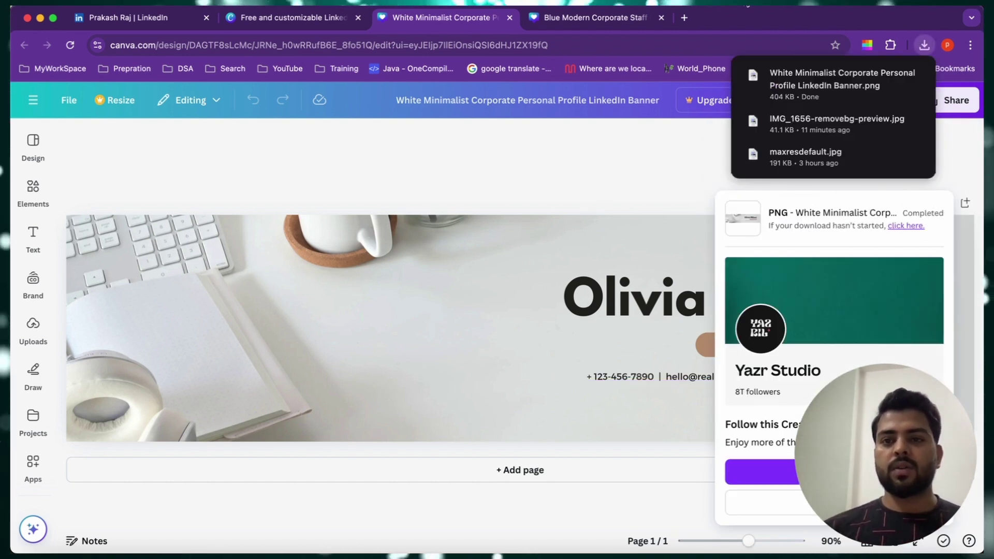
click(721, 2)
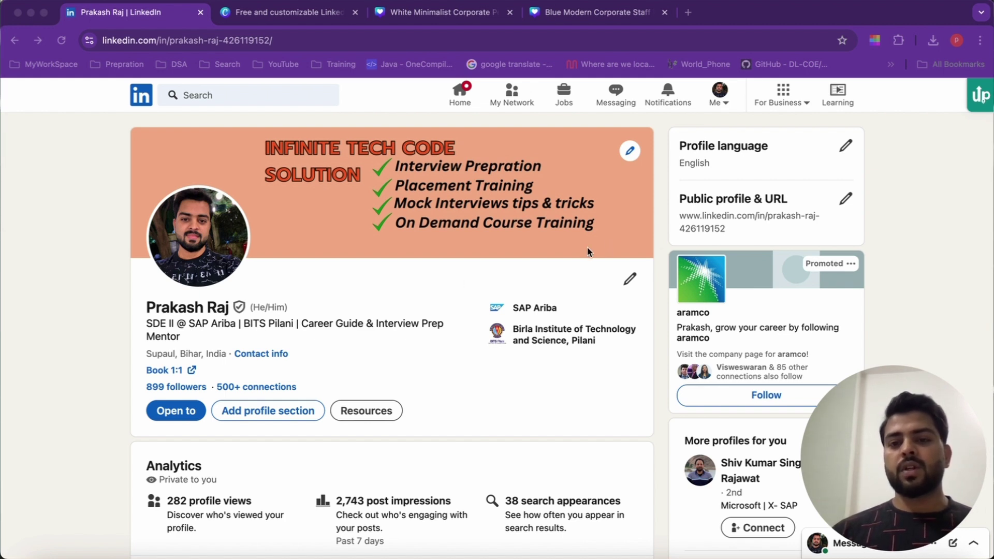
Step: Check the profile's current web address and open the Public profile & URL settings
click(296, 37)
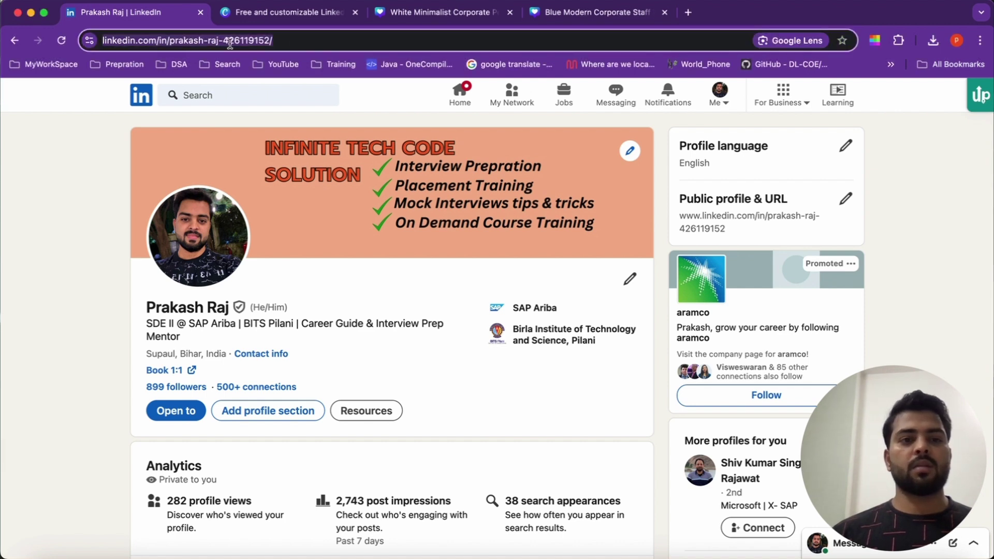
click(844, 199)
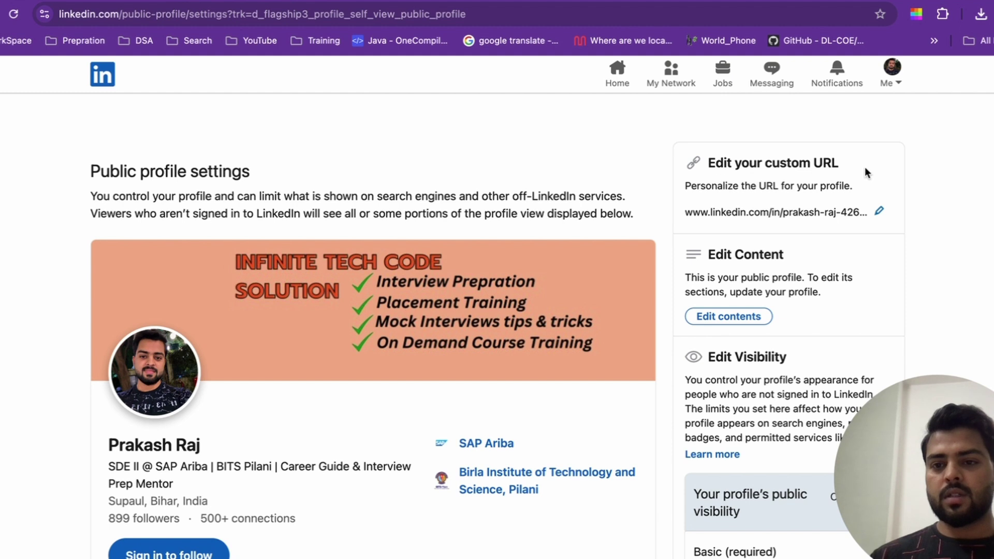
drag(866, 172, 727, 169)
Step: Try the owner's first name followed by 1 as the custom profile URL, and save it with 1154 after the name instead
click(879, 212)
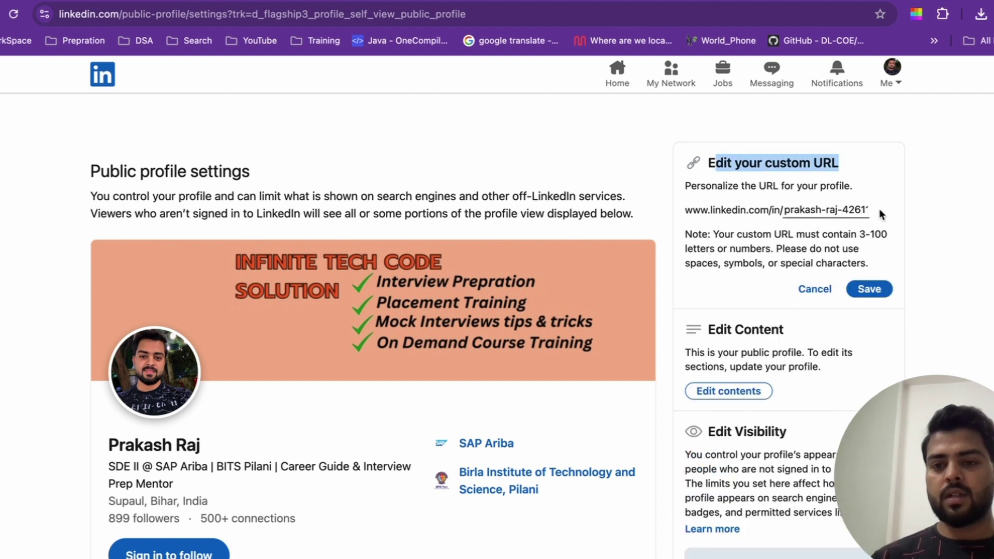
click(852, 207)
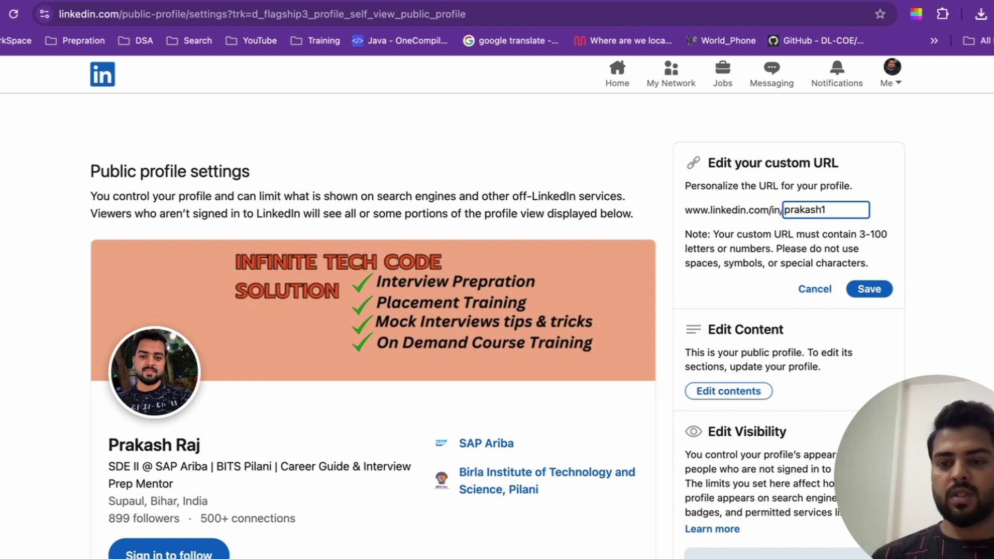
click(870, 290)
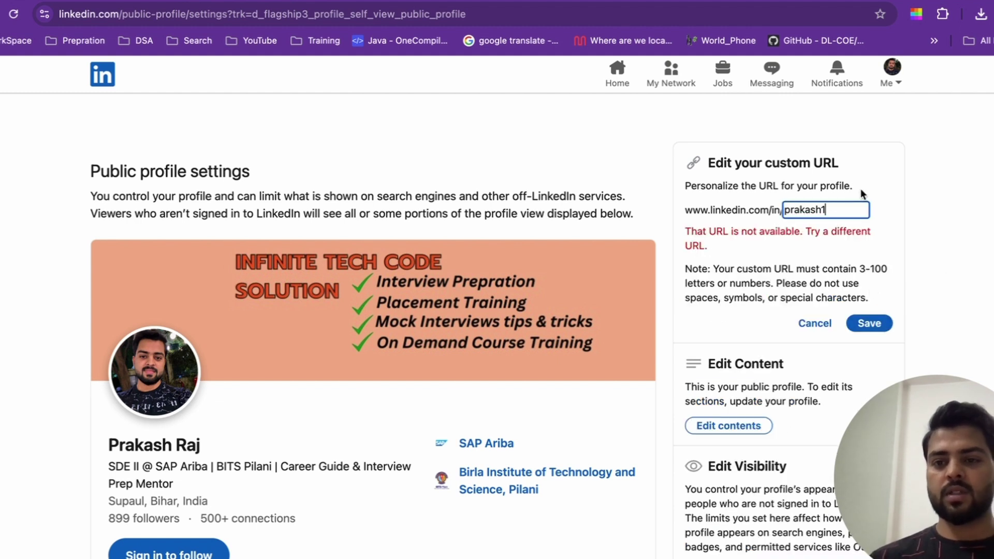
text(154)
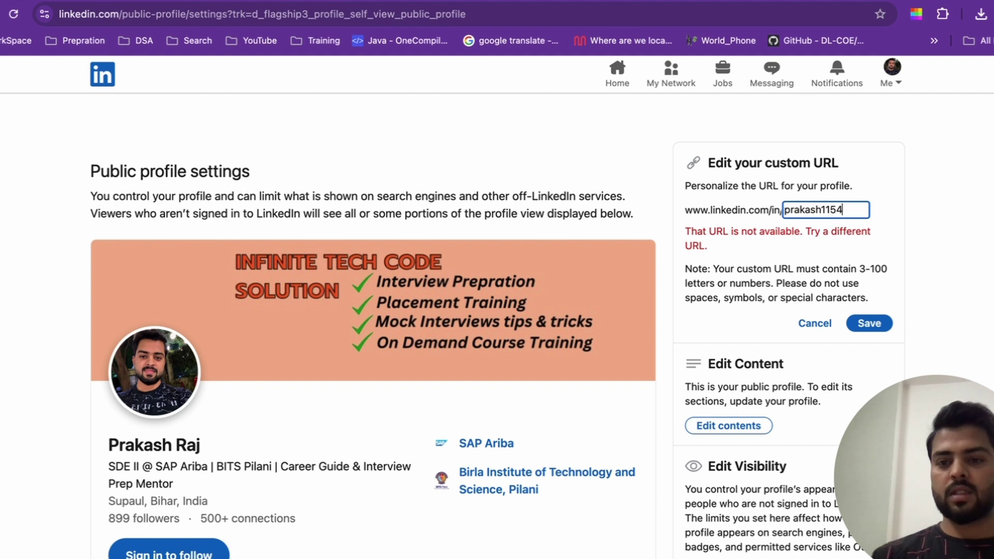
click(869, 323)
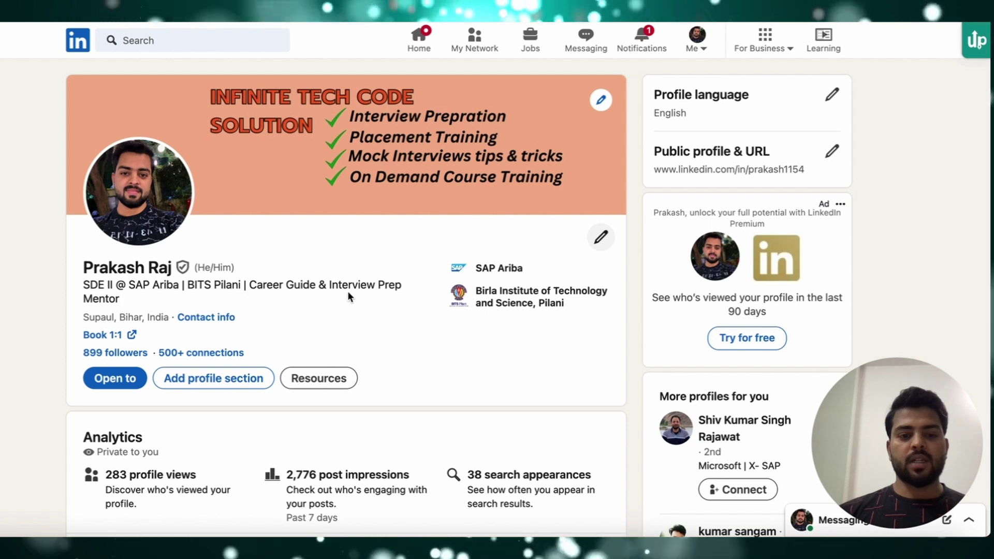
Step: Examine the parts of the profile headline: the job title with employer, the institute, and the career guide and interview prep role
drag(407, 284, 296, 284)
click(354, 304)
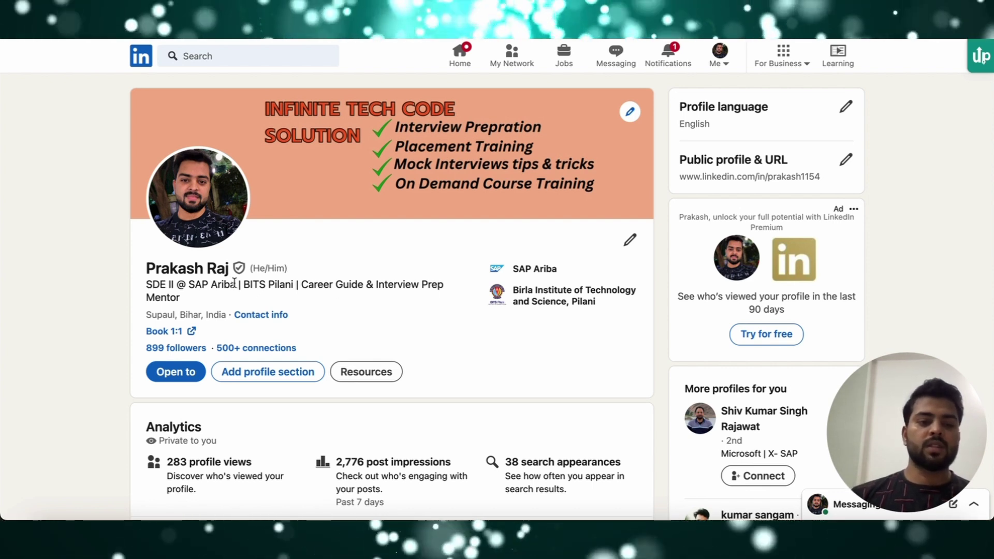
drag(239, 284, 154, 284)
drag(443, 284, 301, 284)
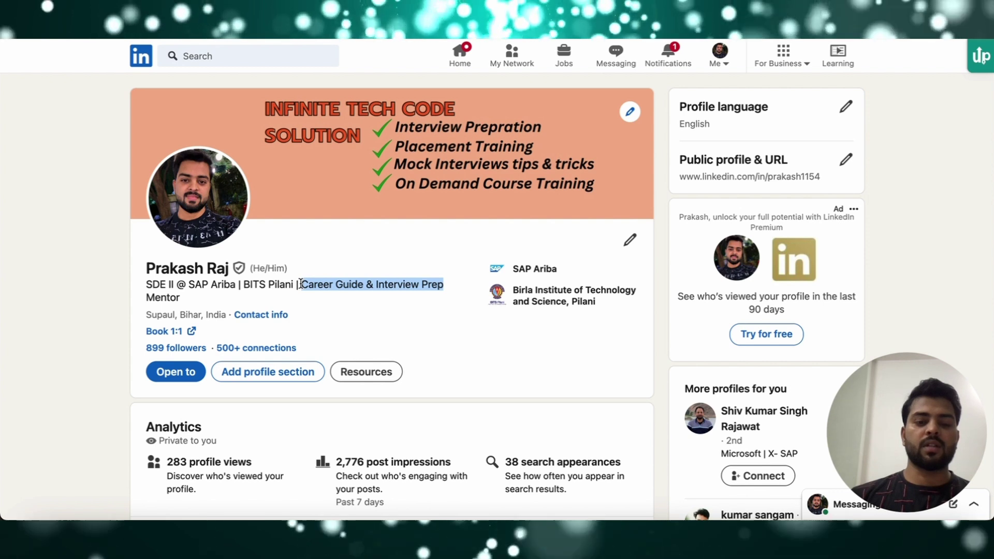
click(351, 298)
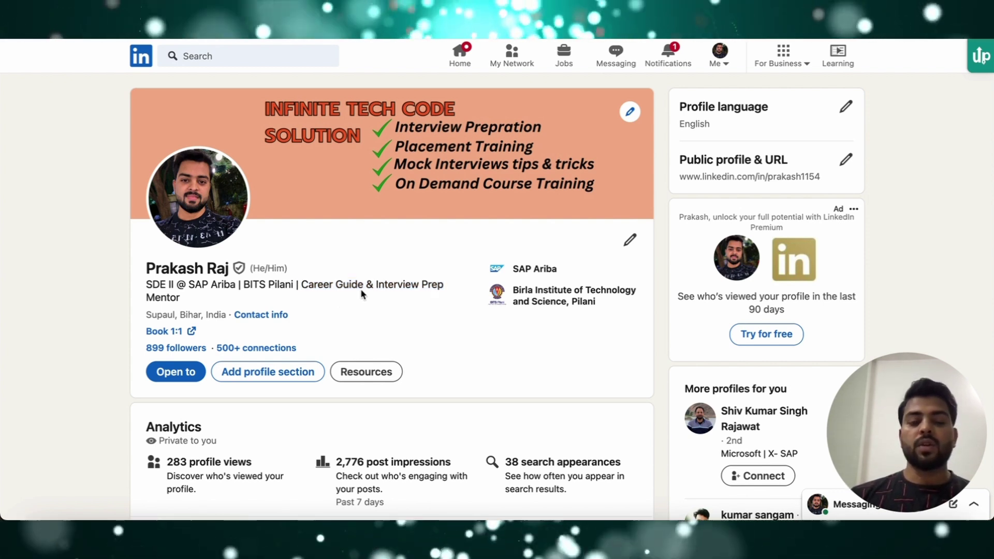
drag(445, 284, 304, 282)
click(312, 294)
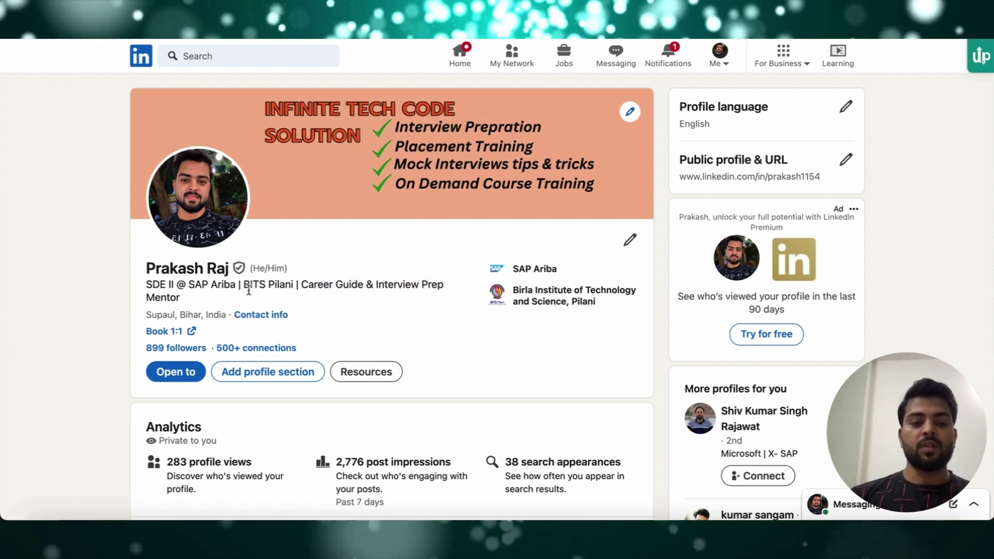
drag(231, 284, 146, 286)
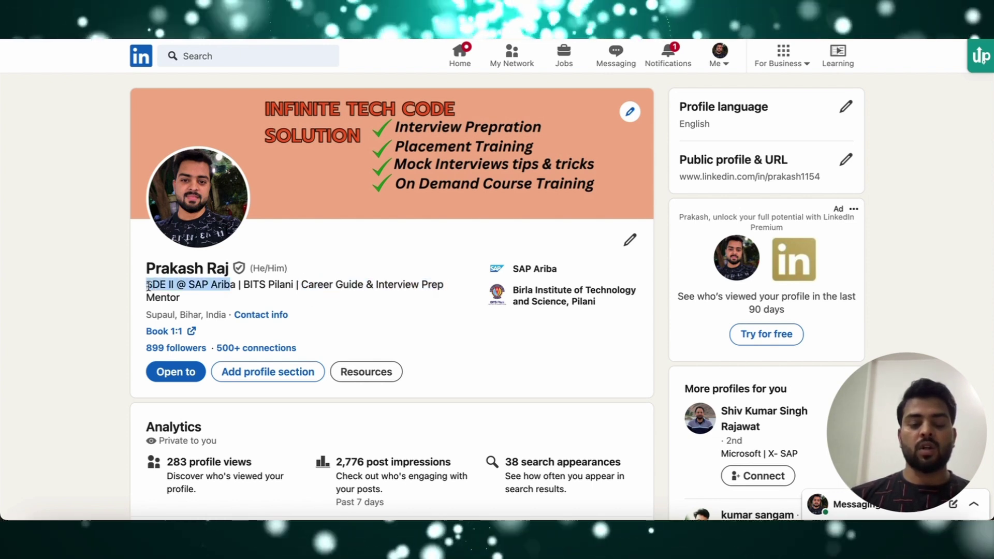
drag(452, 286, 303, 286)
click(359, 303)
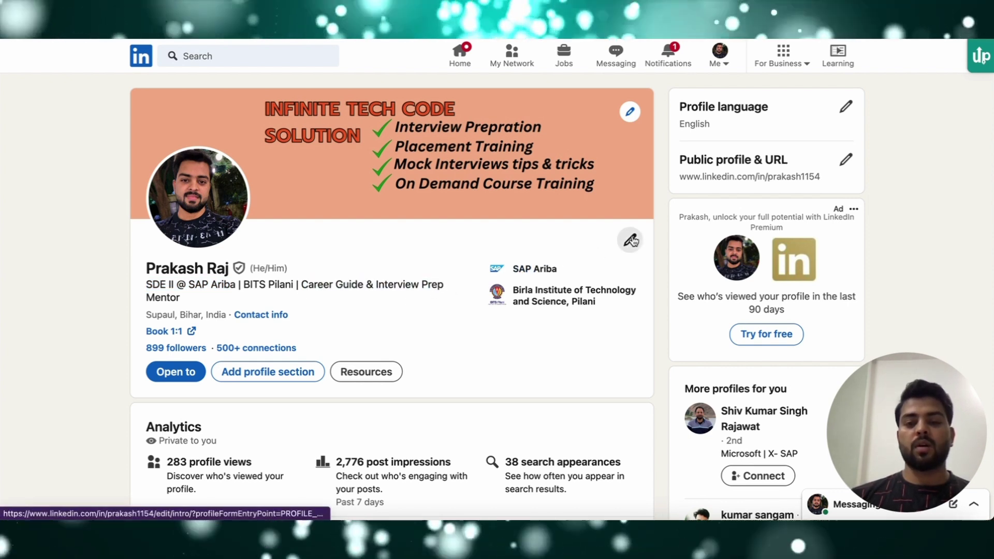
Step: Open the profile intro for editing, look at its headline field, and close it without changes
click(629, 240)
scroll(467, 243, down, 10)
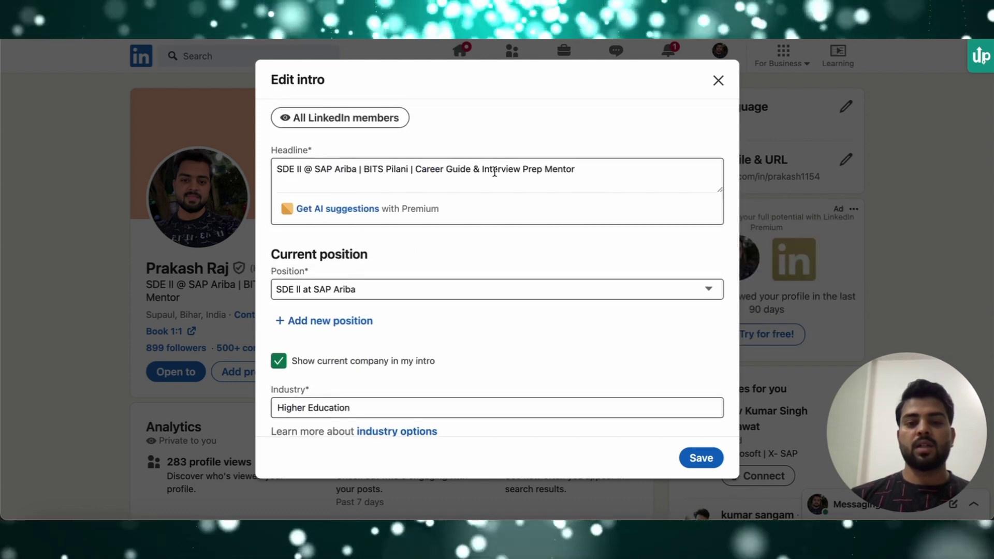
click(718, 81)
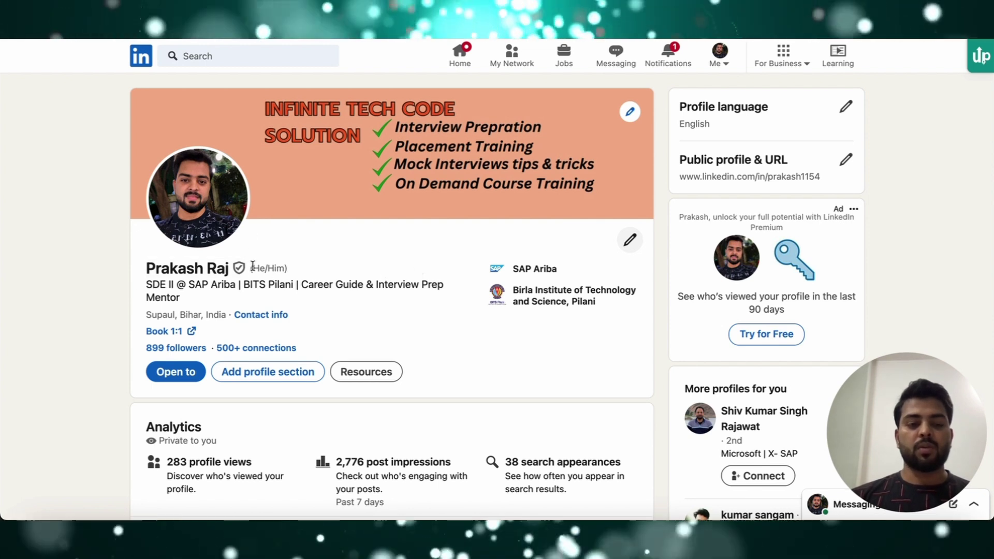
Step: Review the whole headline on the profile page from the job title to the mentoring role
drag(455, 283, 145, 288)
click(349, 333)
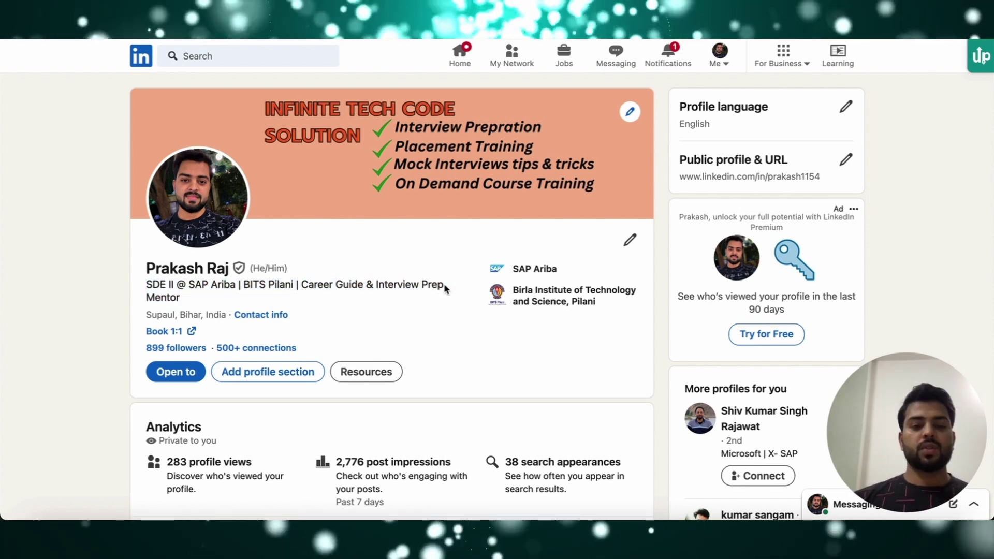
drag(444, 286, 147, 284)
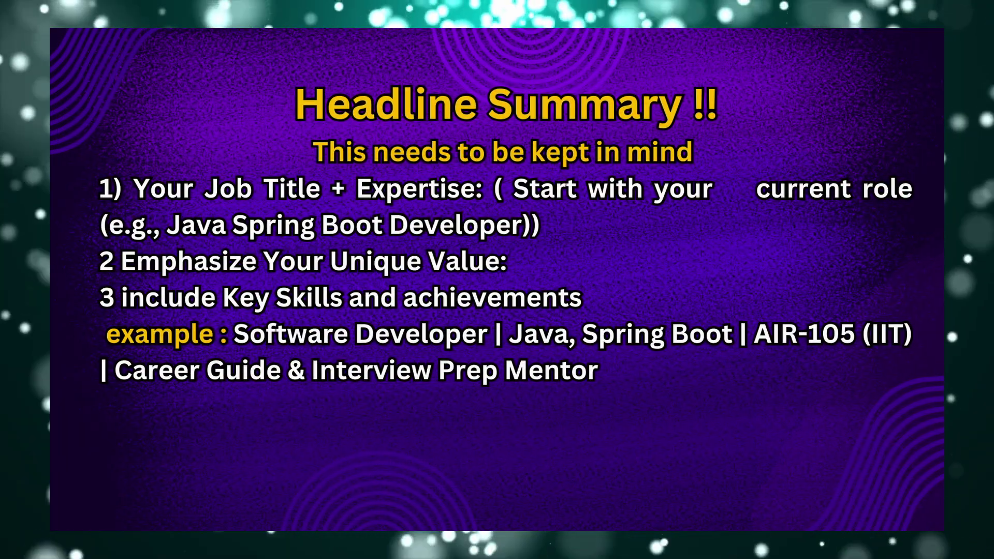